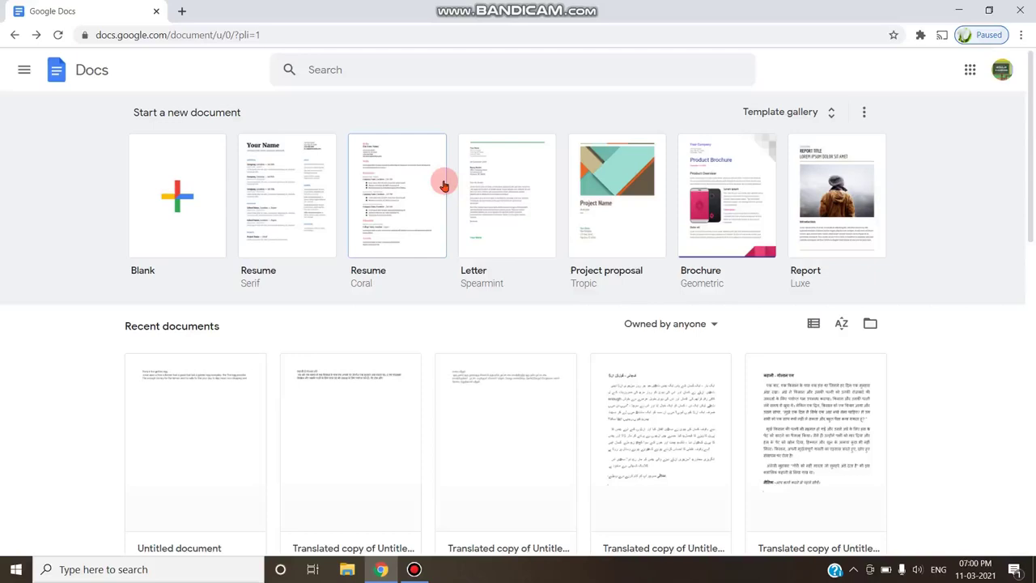
# Switch to Google Forms from the apps menu and open the MCQ Test form
pyautogui.click(22, 72)
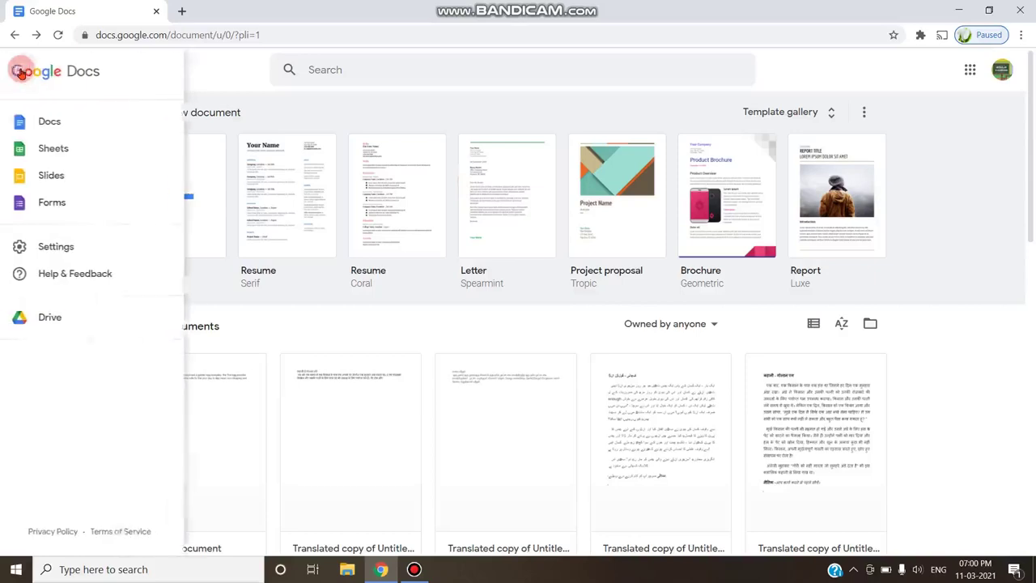
pyautogui.click(55, 203)
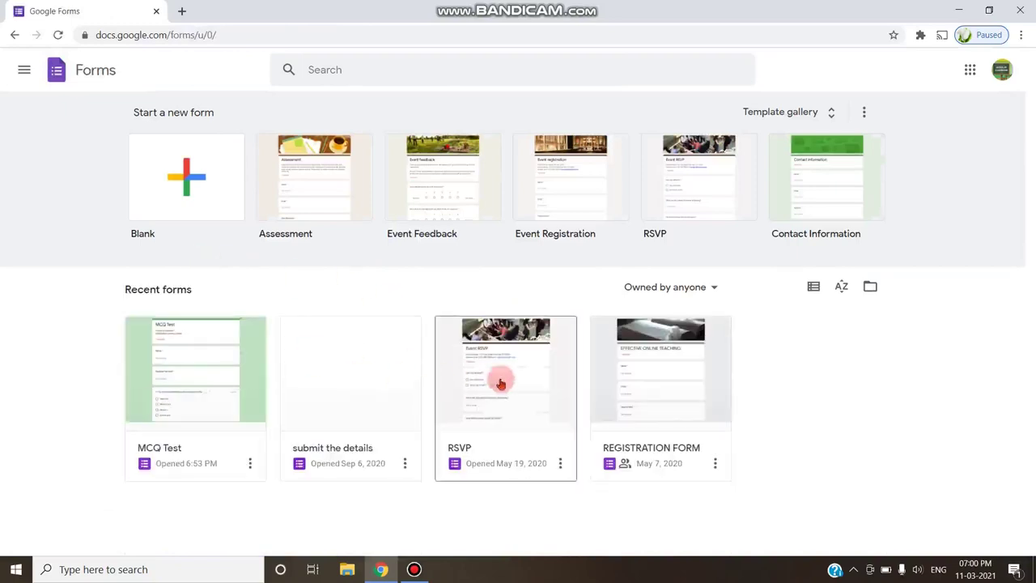
pyautogui.click(215, 377)
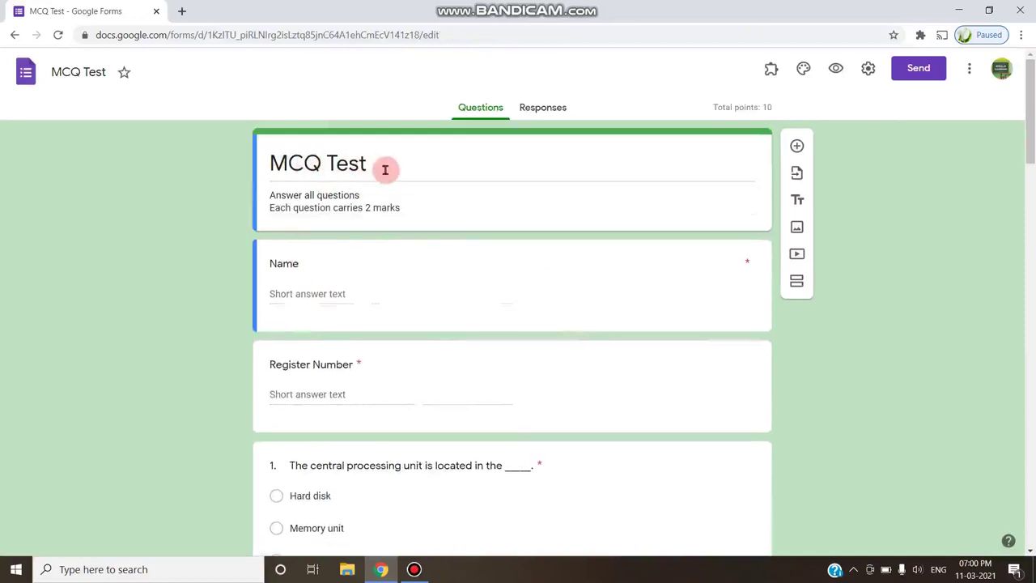
# Scroll through the MCQ Test questions and select the Name question
pyautogui.scroll(-9, 358, 258)
pyautogui.scroll(-15, 359, 258)
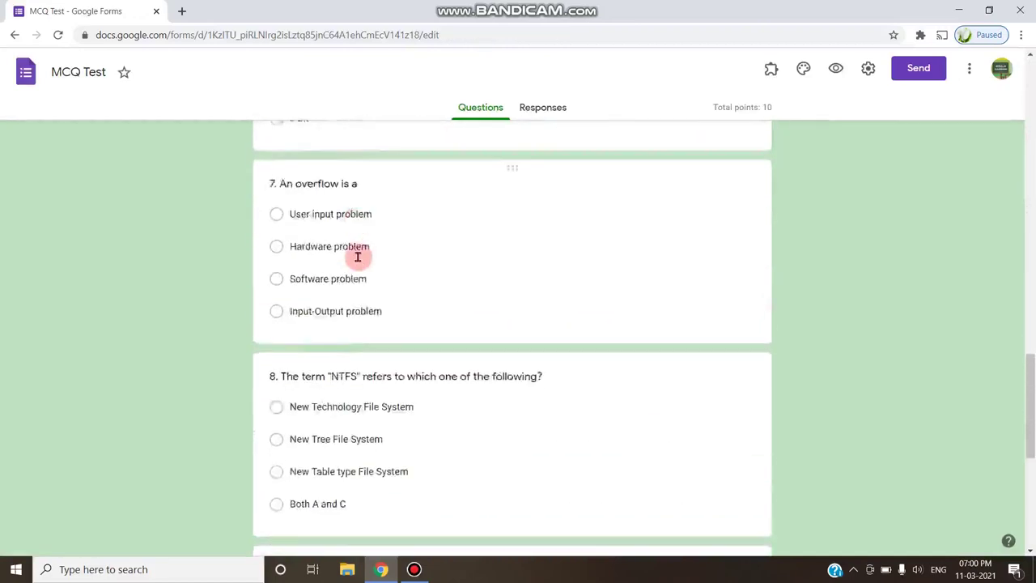
pyautogui.scroll(14, 359, 256)
pyautogui.scroll(10, 359, 256)
pyautogui.click(359, 246)
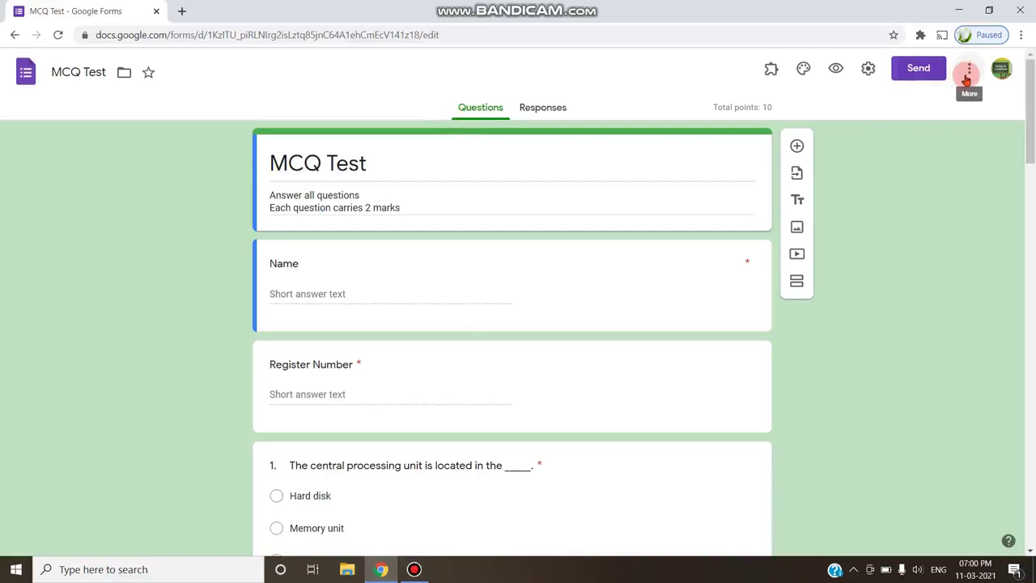
# Print the MCQ Test form from the More menu and view the destination options
pyautogui.click(968, 75)
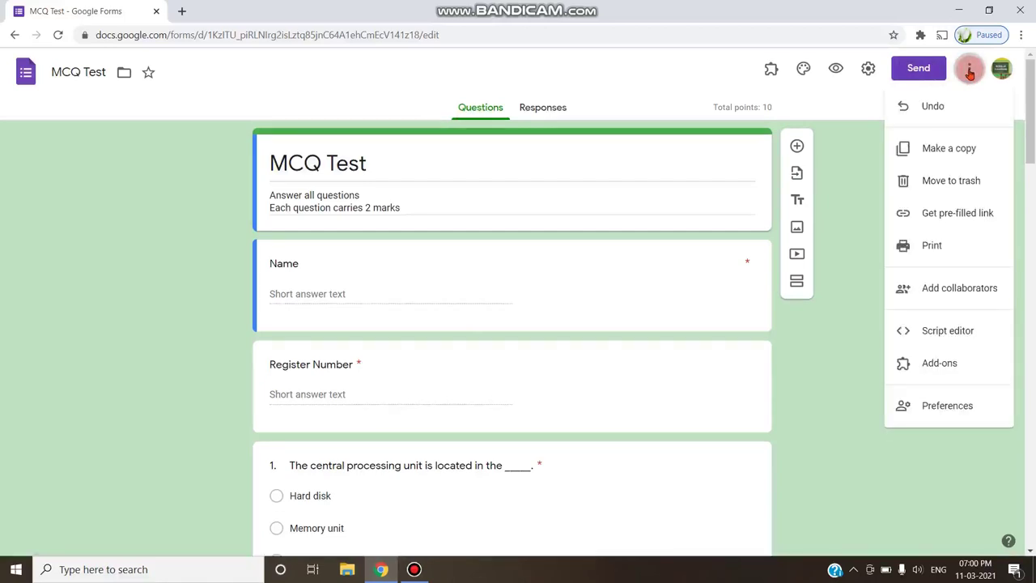
pyautogui.click(931, 247)
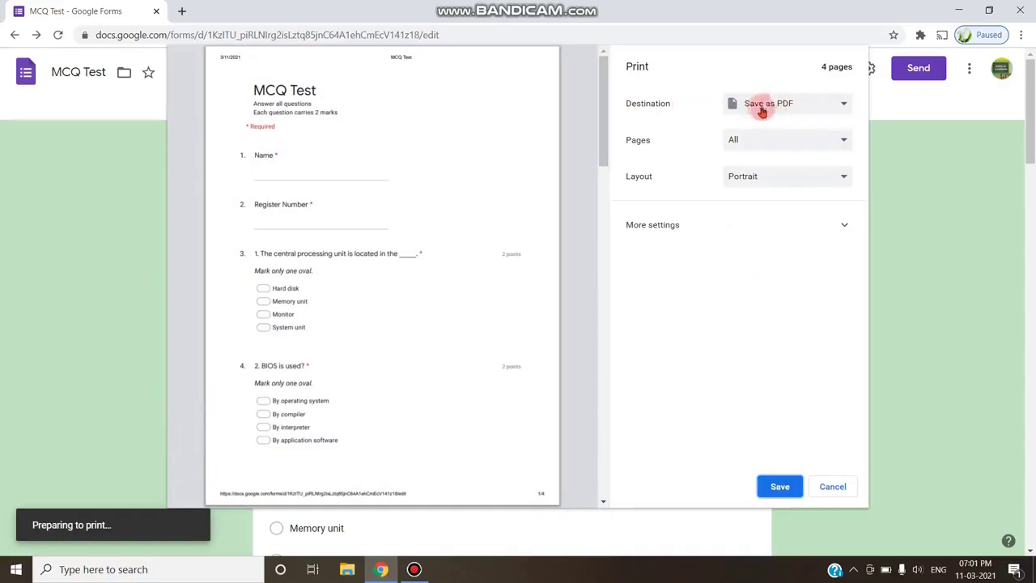
pyautogui.click(846, 103)
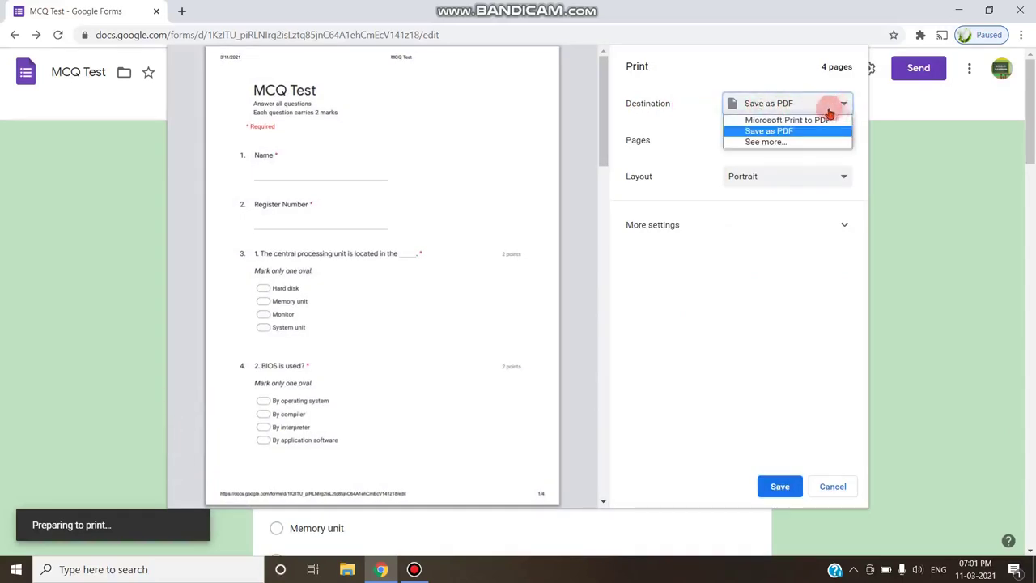
# Keep the destination as Save as PDF and the pages as All
pyautogui.click(787, 132)
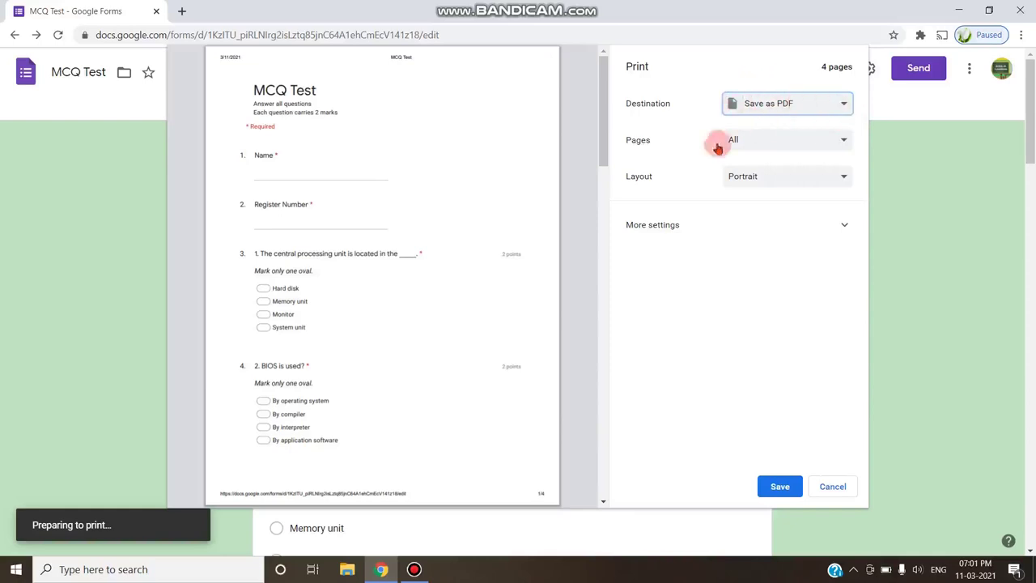
pyautogui.click(841, 140)
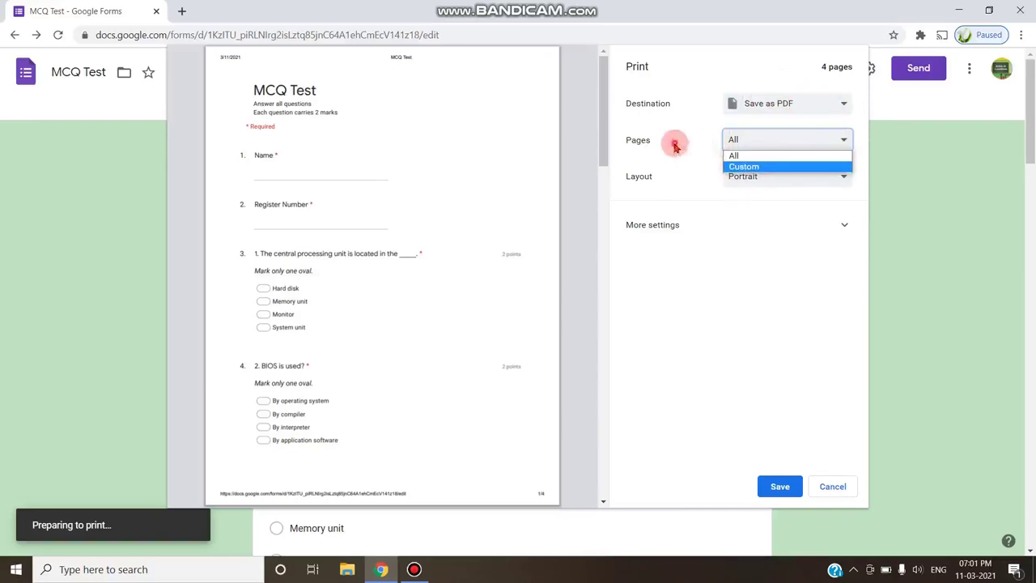
pyautogui.click(724, 143)
# Try landscape layout, revert to portrait for four pages, and save the PDF
pyautogui.click(844, 176)
pyautogui.click(777, 202)
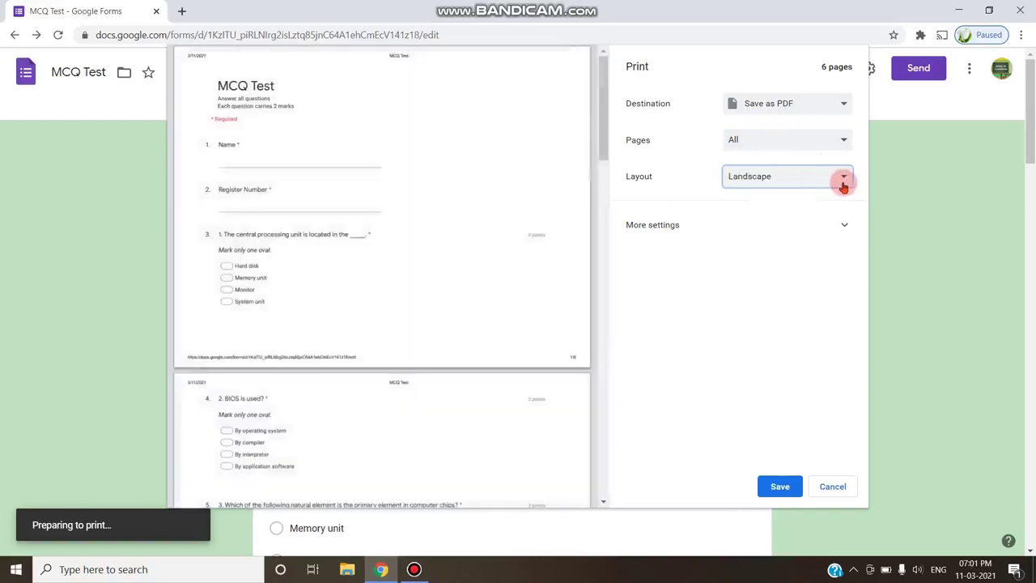
pyautogui.scroll(-15, 384, 218)
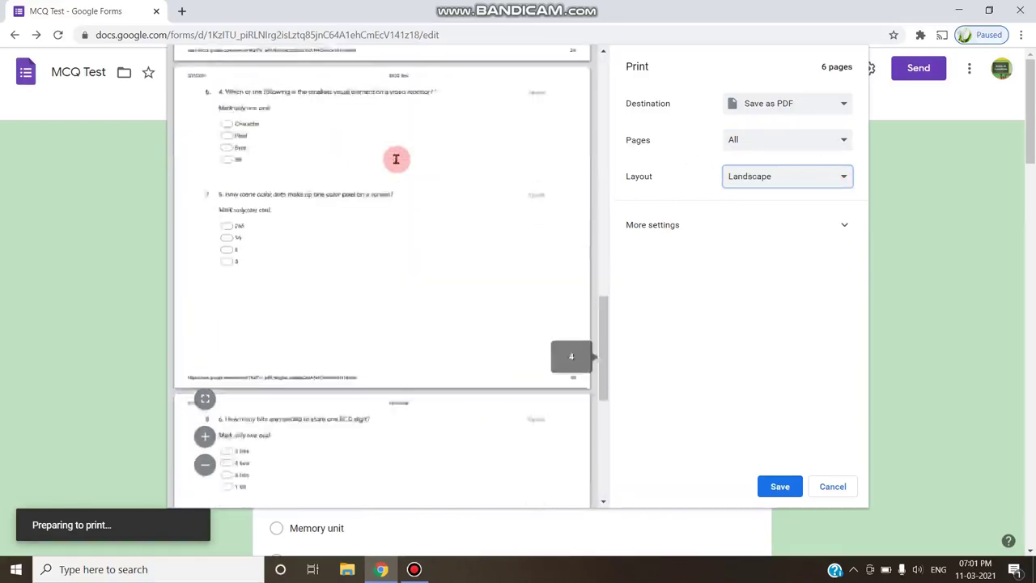
pyautogui.scroll(-3, 412, 163)
pyautogui.scroll(10, 486, 178)
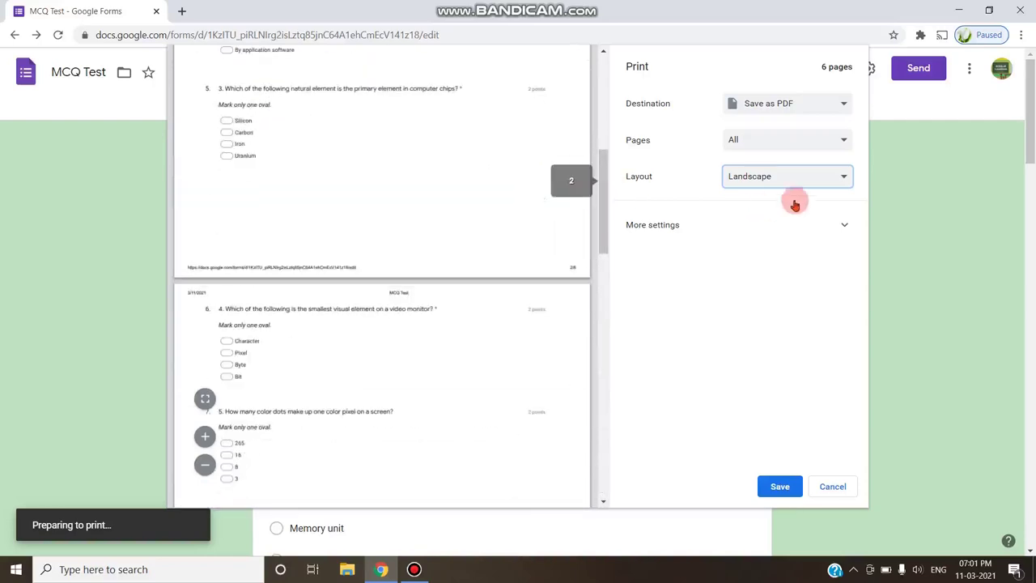
pyautogui.click(837, 184)
pyautogui.click(777, 193)
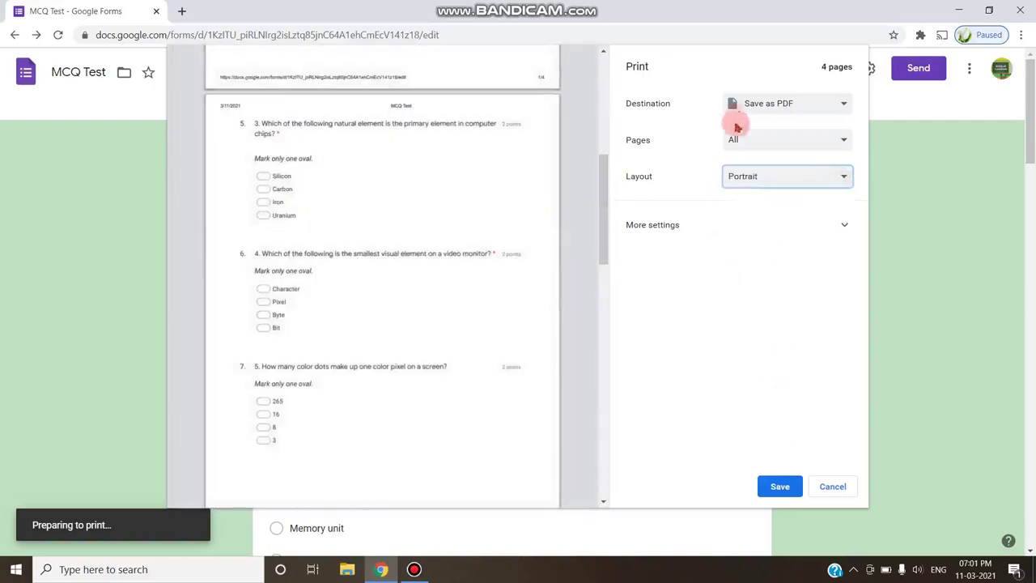
pyautogui.click(778, 488)
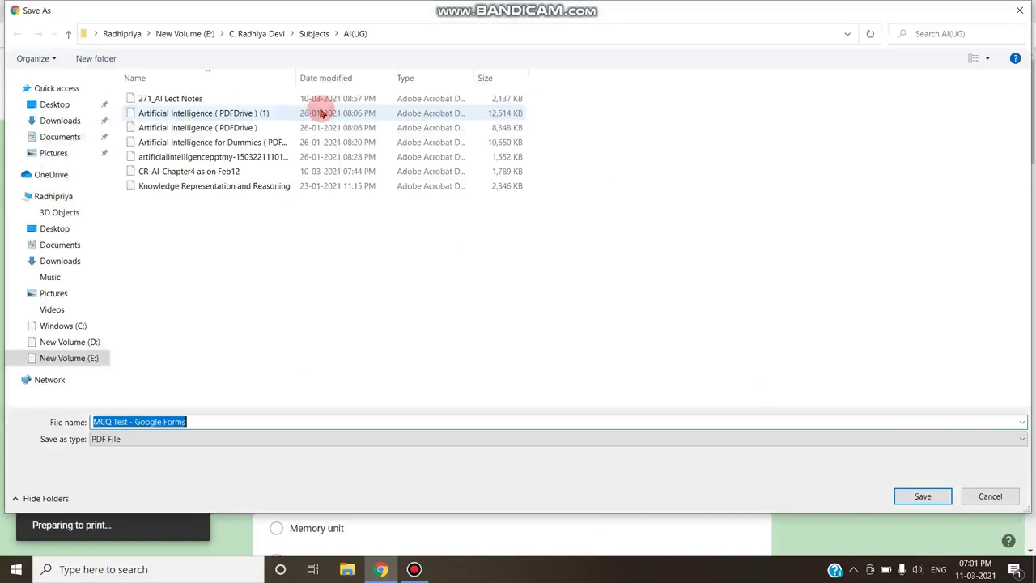
# Save 'MCQ Test - Google Forms' as a PDF to the Desktop and minimise Chrome
pyautogui.click(35, 104)
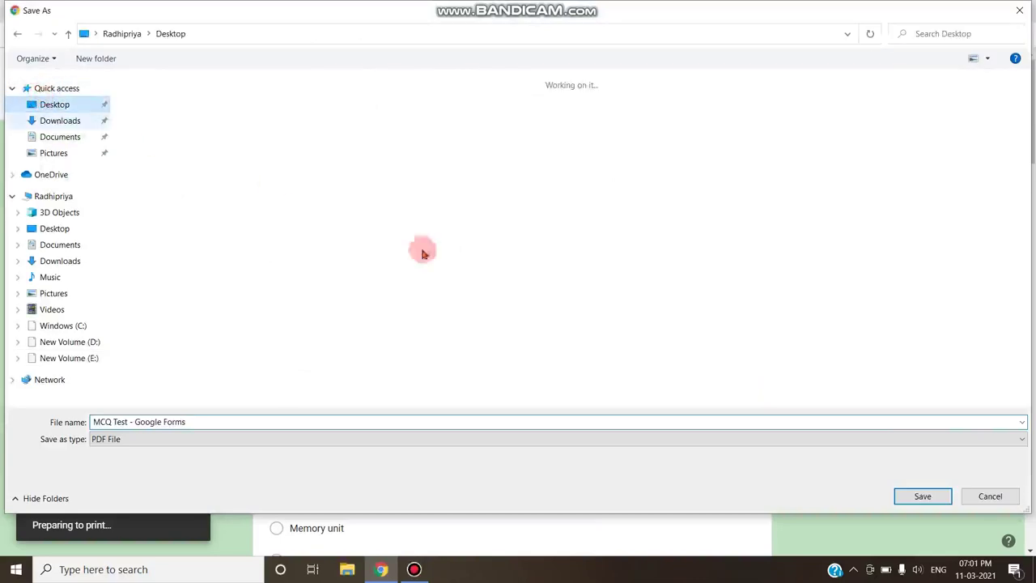
pyautogui.click(904, 496)
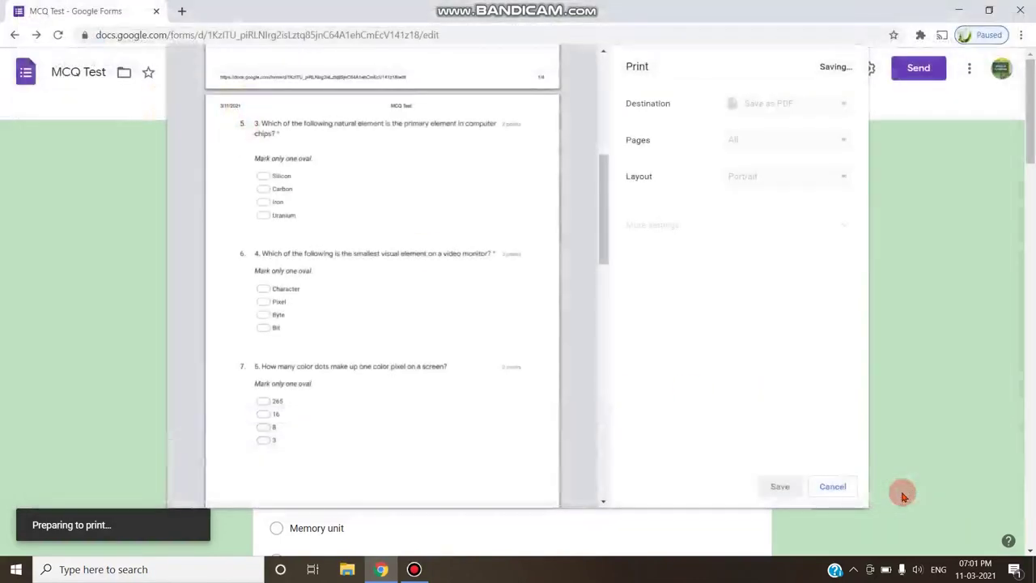
pyautogui.click(958, 14)
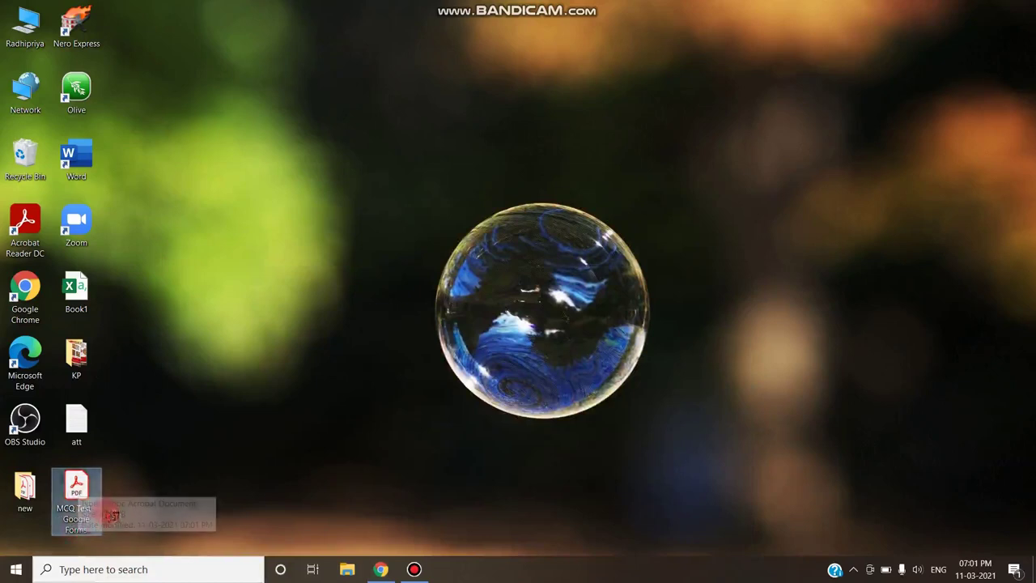
# Open 'MCQ Test - Google Forms.pdf' from the desktop in Adobe Acrobat Reader DC
pyautogui.click(81, 530)
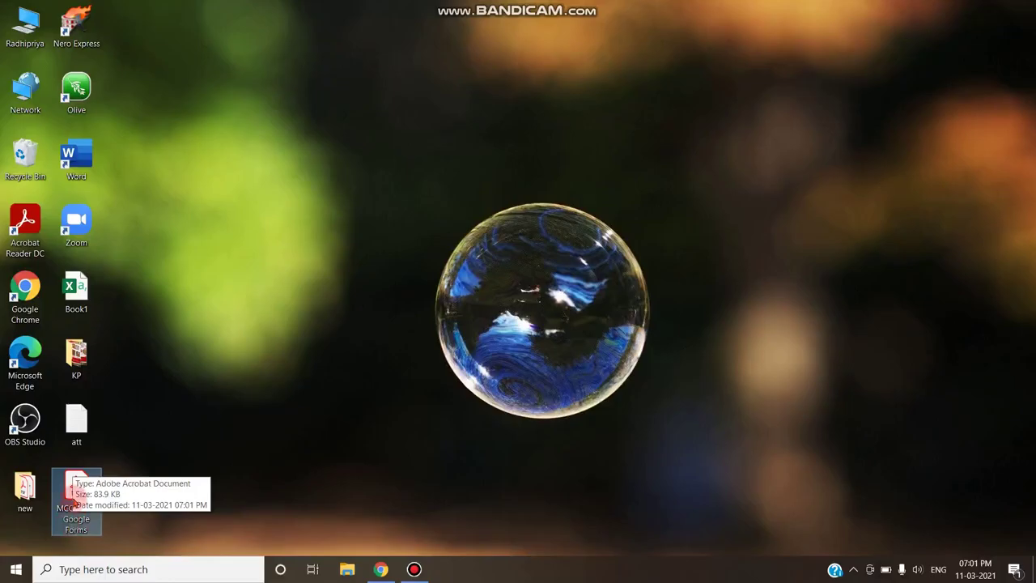
pyautogui.doubleClick(60, 519)
pyautogui.click(190, 111)
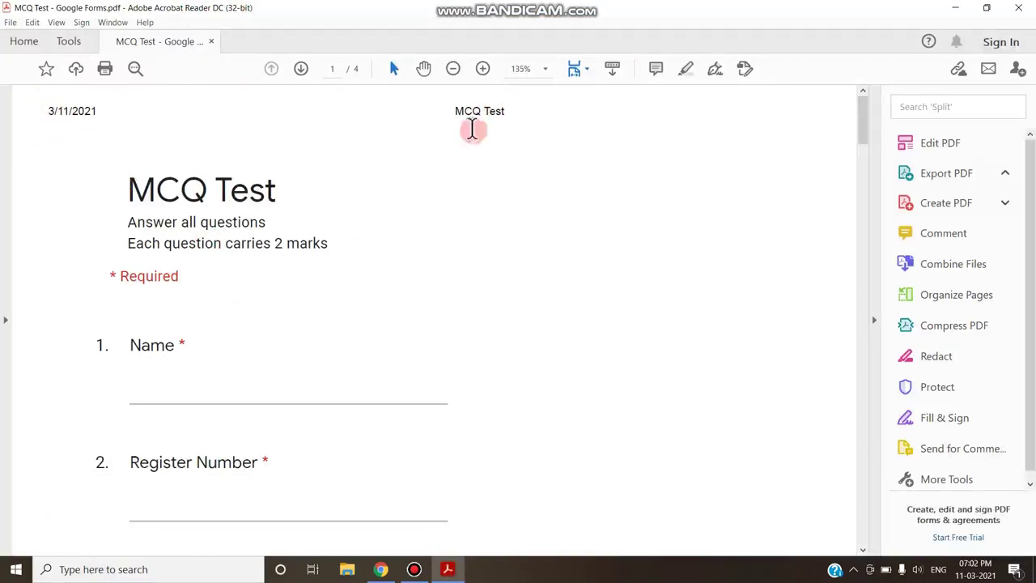
# Review all four PDF pages, return to the top, then go back to Chrome
pyautogui.scroll(-1, 906, 194)
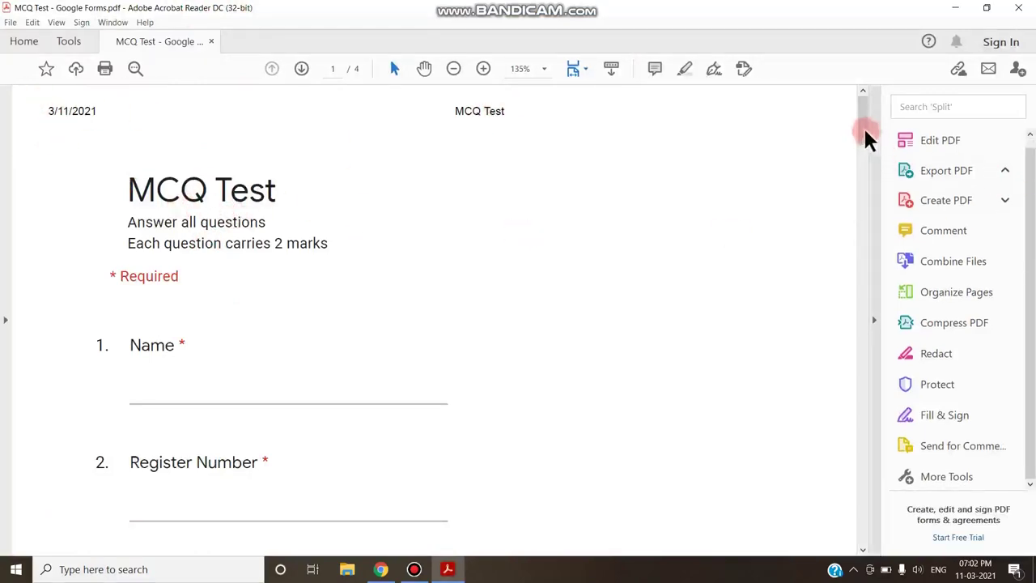
pyautogui.scroll(-10, 554, 176)
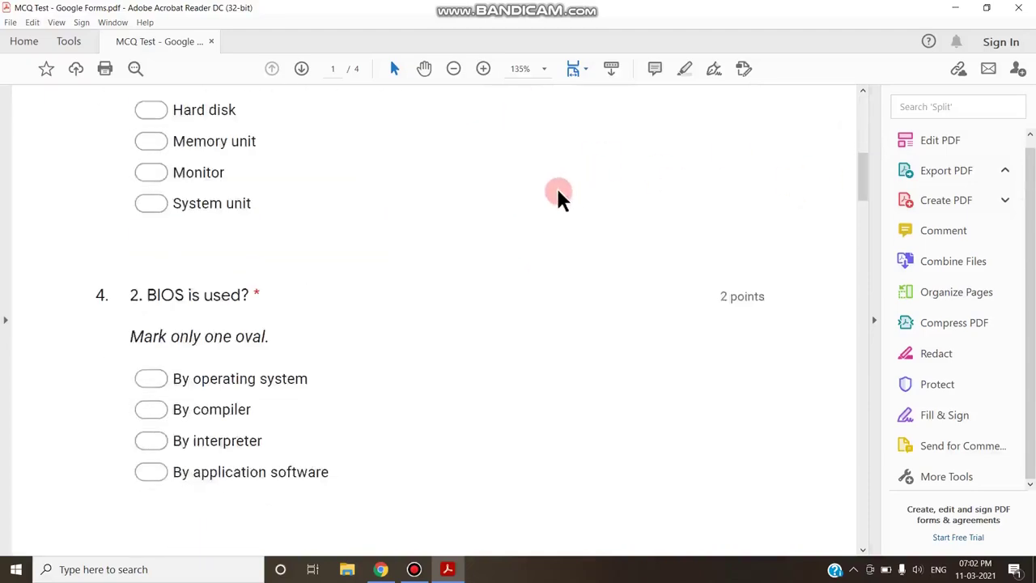
pyautogui.scroll(-10, 559, 193)
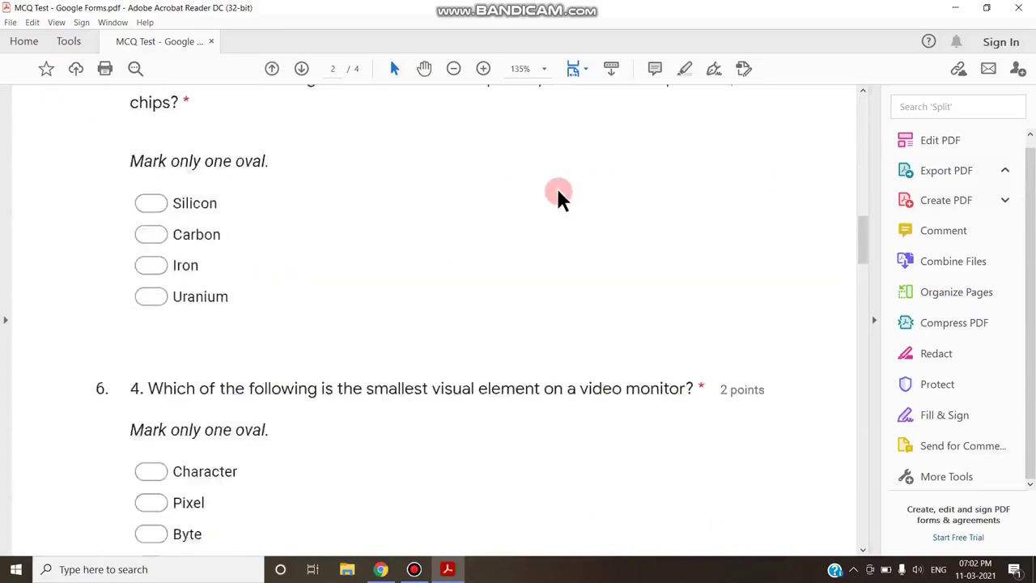
pyautogui.scroll(-10, 559, 193)
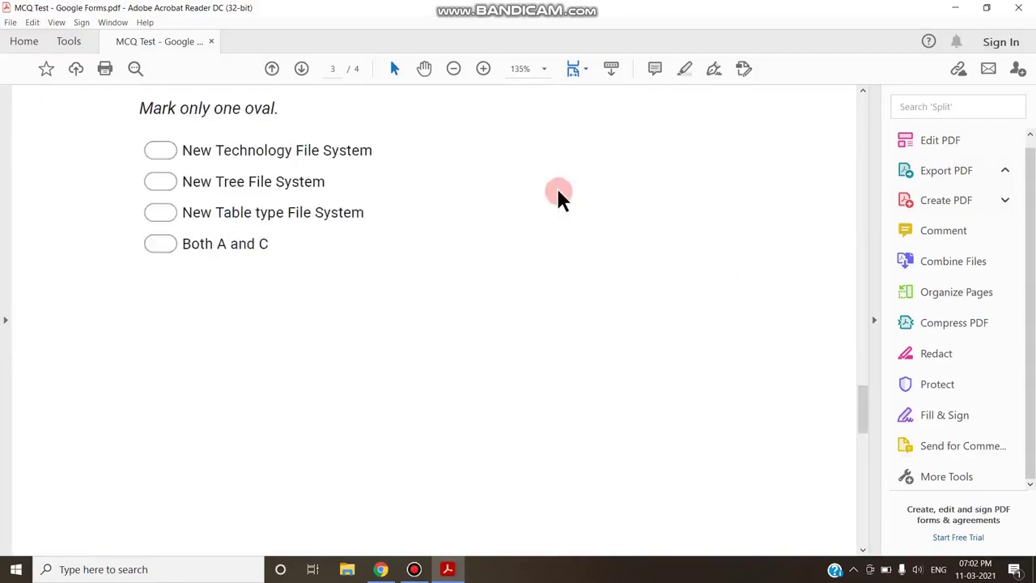
pyautogui.scroll(5, 559, 195)
pyautogui.scroll(3, 459, 253)
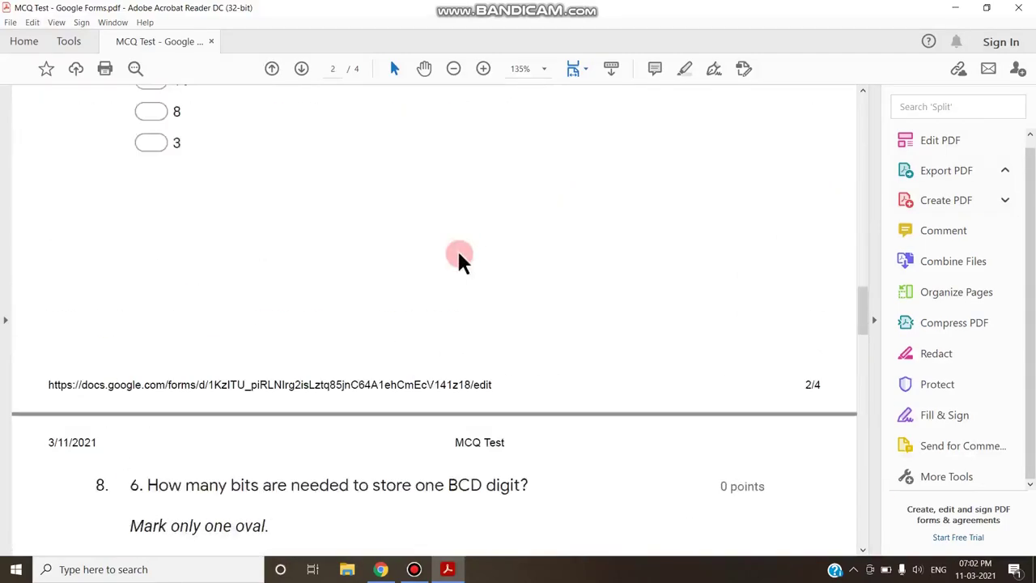
pyautogui.scroll(10, 459, 255)
pyautogui.scroll(5, 458, 253)
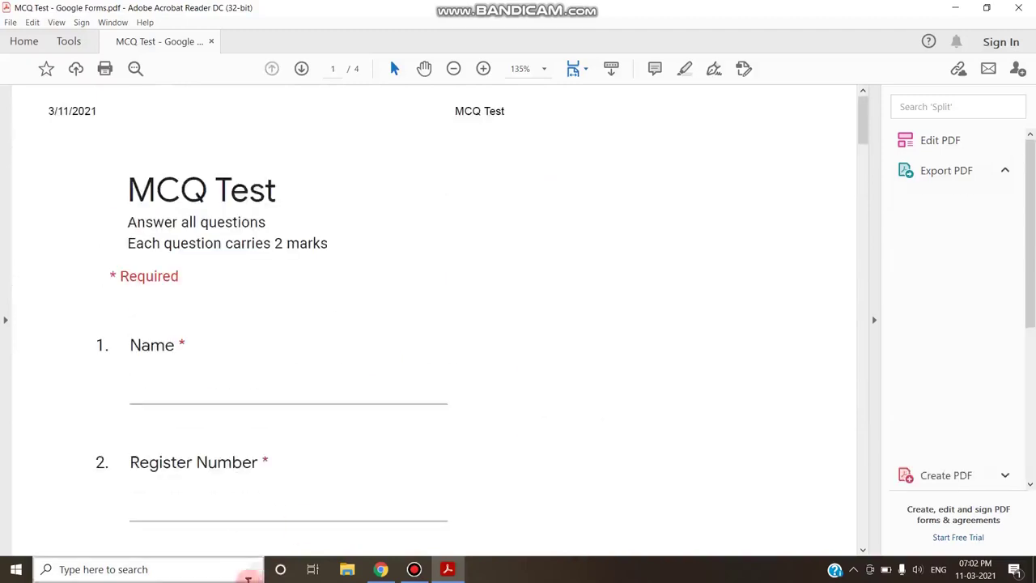
pyautogui.click(380, 569)
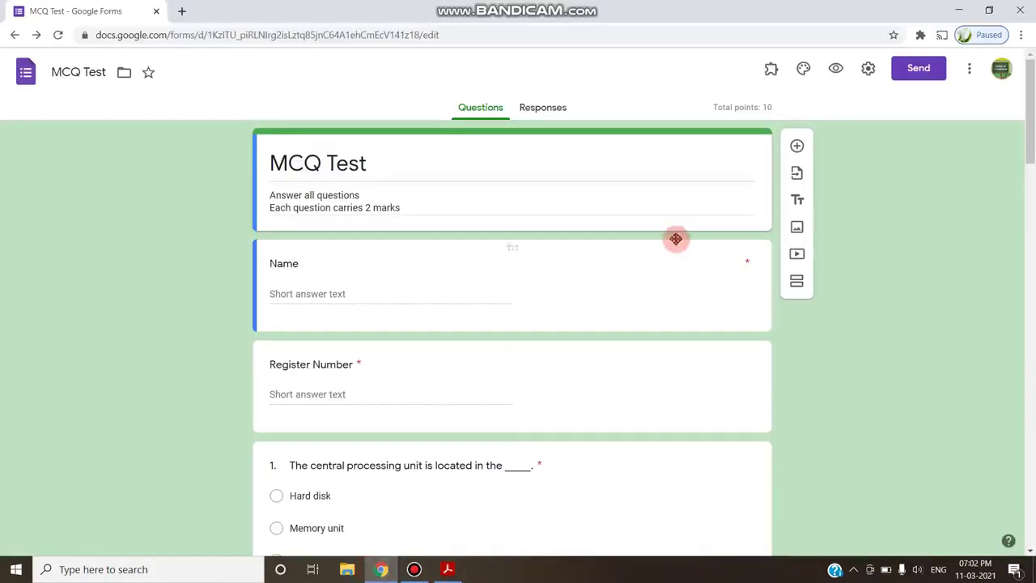